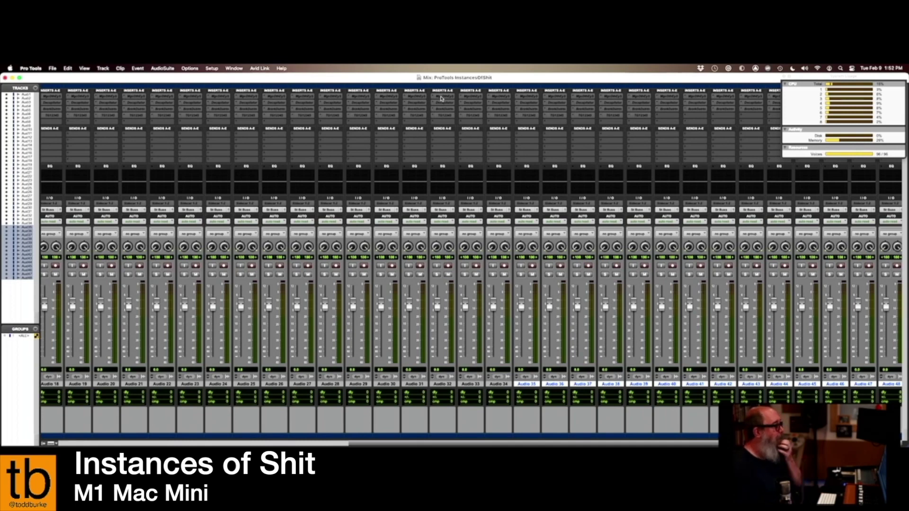
Activate the inactive plugin inserts on every audio track, driving CPU usage to about 70%.
left_click(475, 98, "ctrl+alt+super")
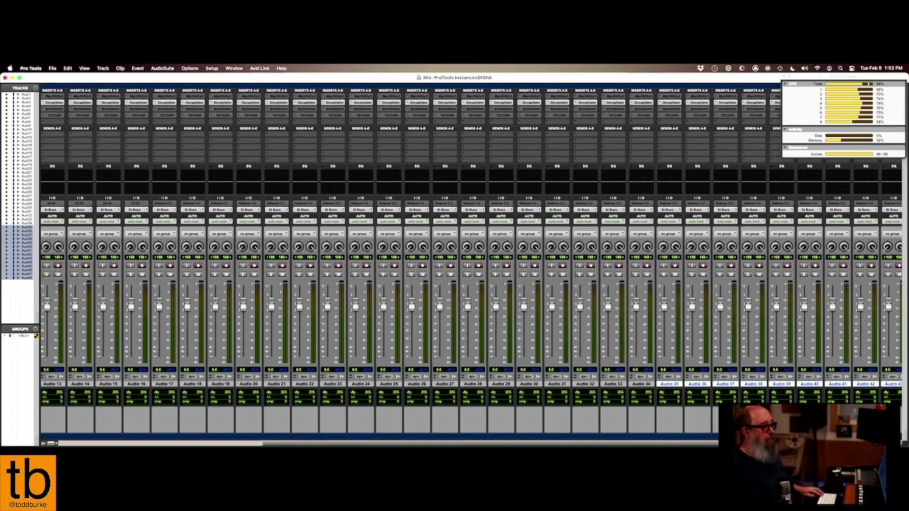
Log M1 Mac figures of 80% for MDE and 90% for Decap in the Shootout table.
key("super+Tab")
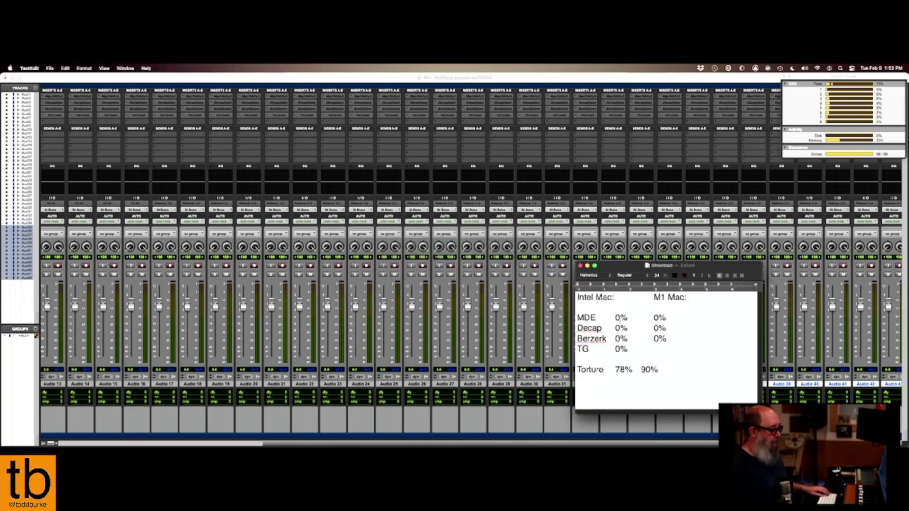
left_click(654, 318)
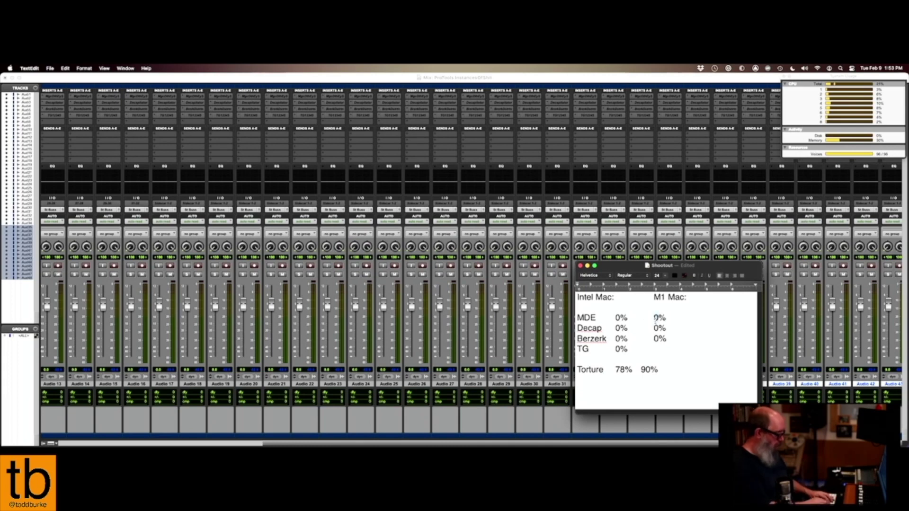
type("8")
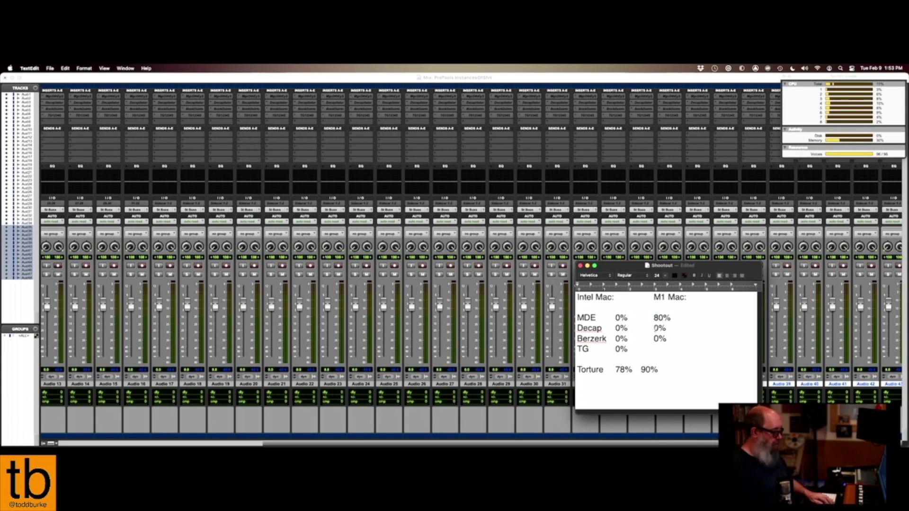
left_click(655, 328)
type("9")
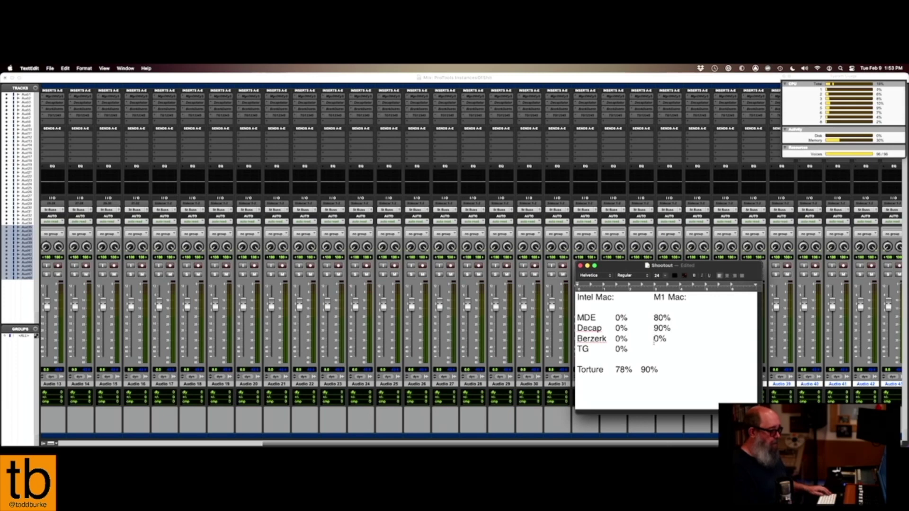
left_click(630, 97)
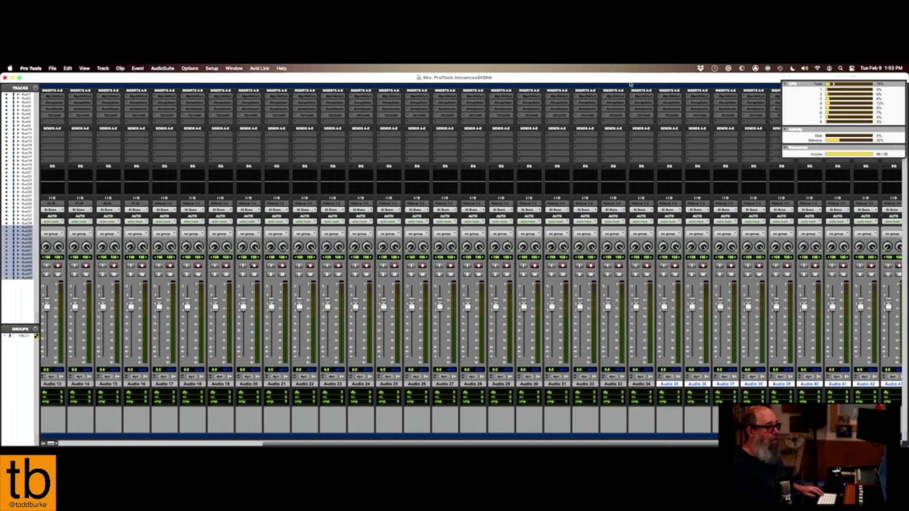
Activate the next insert on all tracks, then set tracks Audio 25–39's TG12345 insert to no insert.
left_click(615, 110, "ctrl+alt+super")
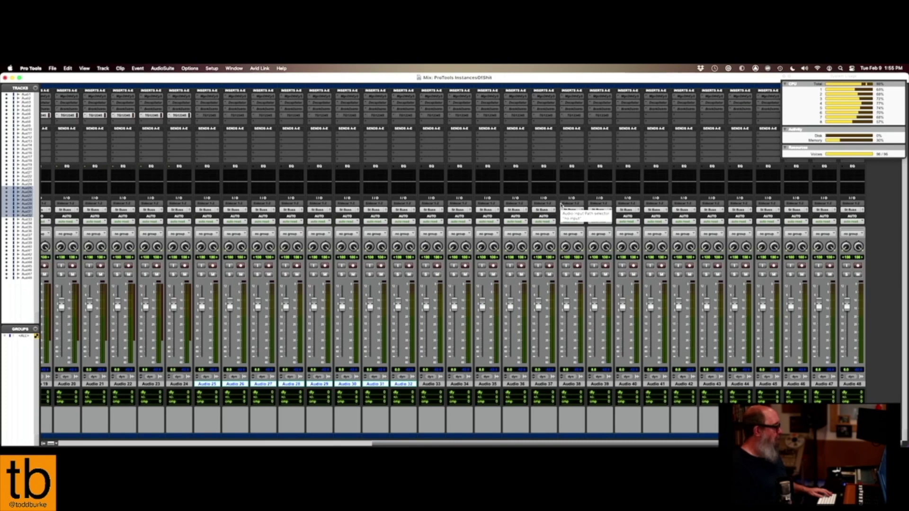
left_click(213, 384)
scroll(213, 384, "left", 3)
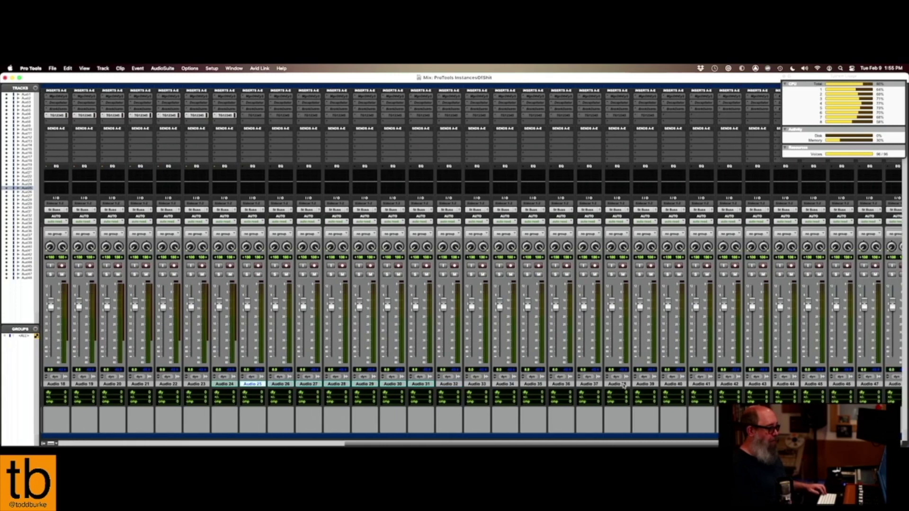
left_click(623, 385, "shift")
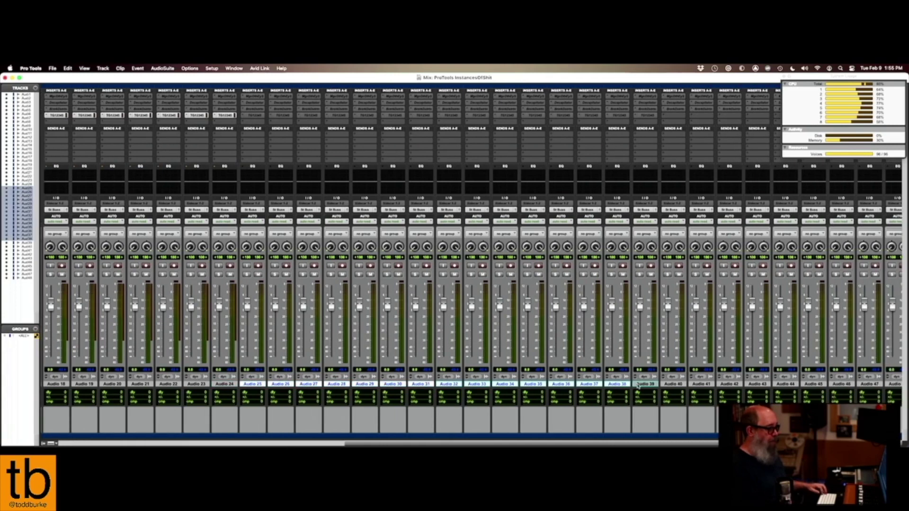
left_click(640, 384, "shift")
left_click(611, 116)
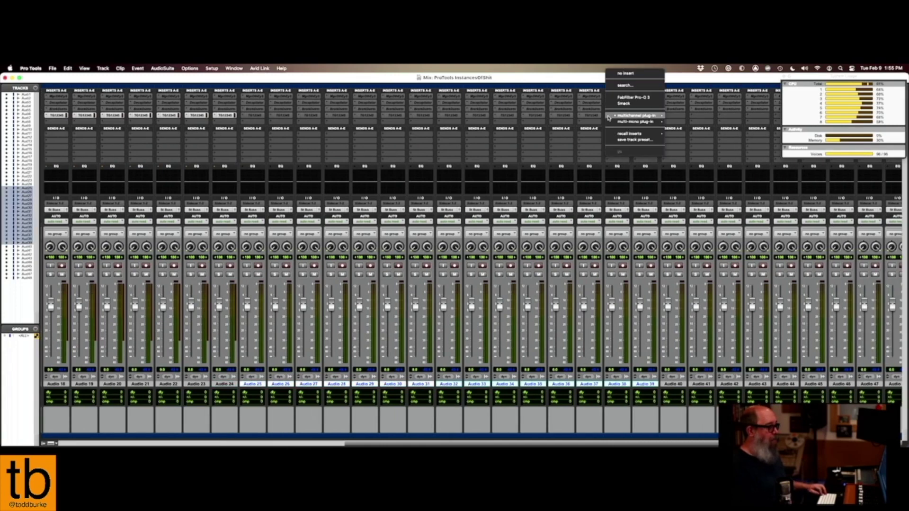
left_click(623, 73, "alt+shift")
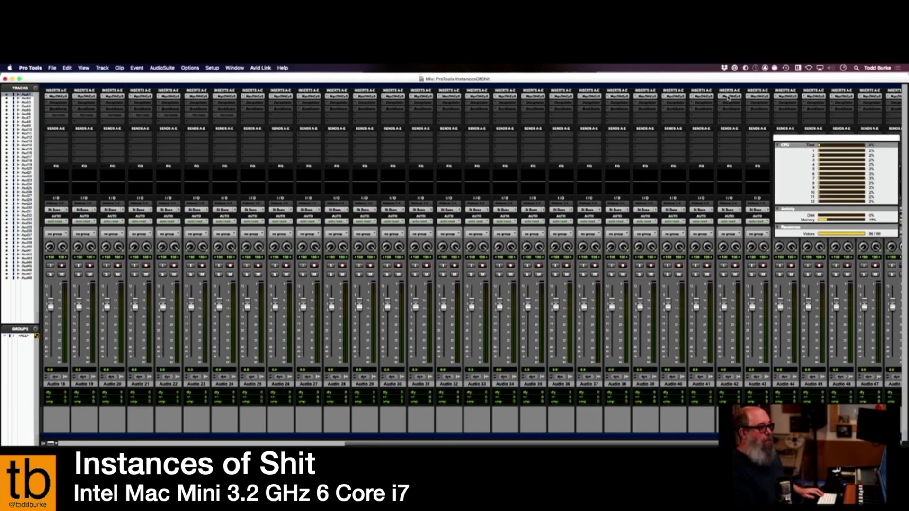
Start session playback so the per-core CPU meters climb from about 2% to 20–30%.
key("space")
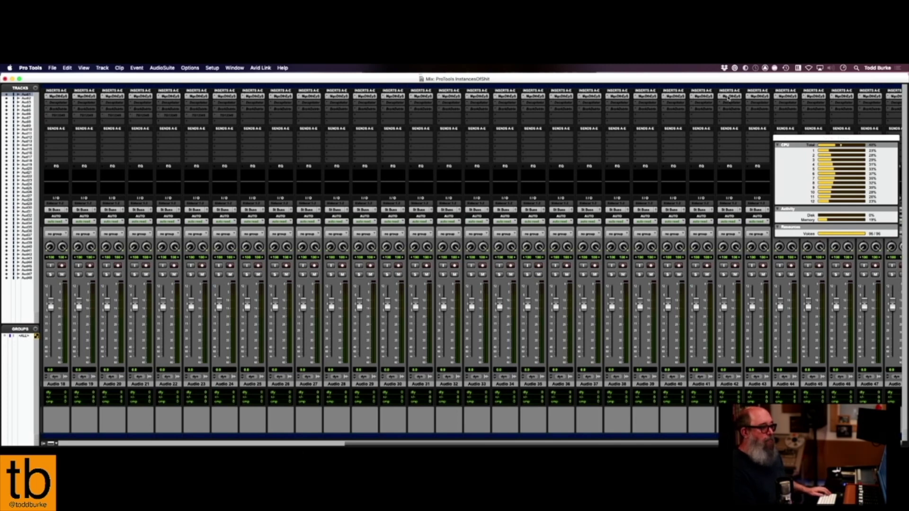
Enter 50% as the Intel Mac MDE figure, then deactivate the first insert on every Pro Tools track.
key("super+Tab")
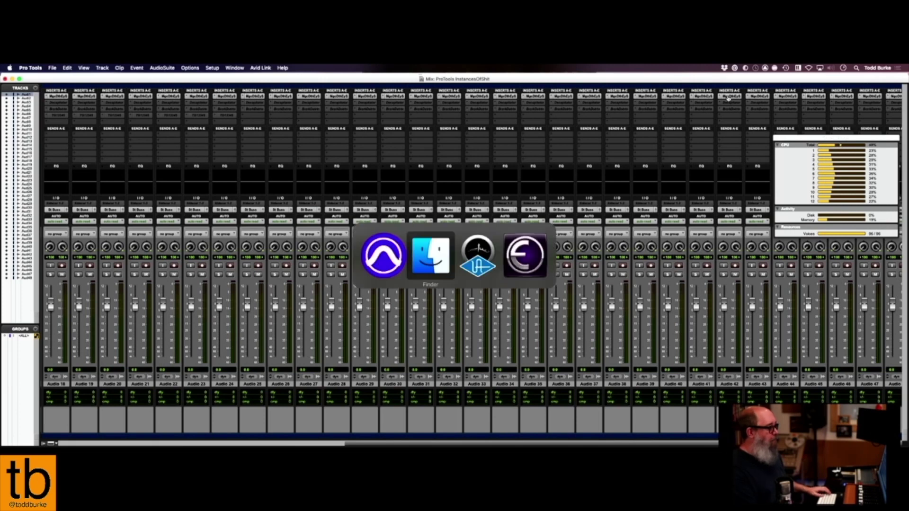
key("super+Tab")
key("super+Tab")
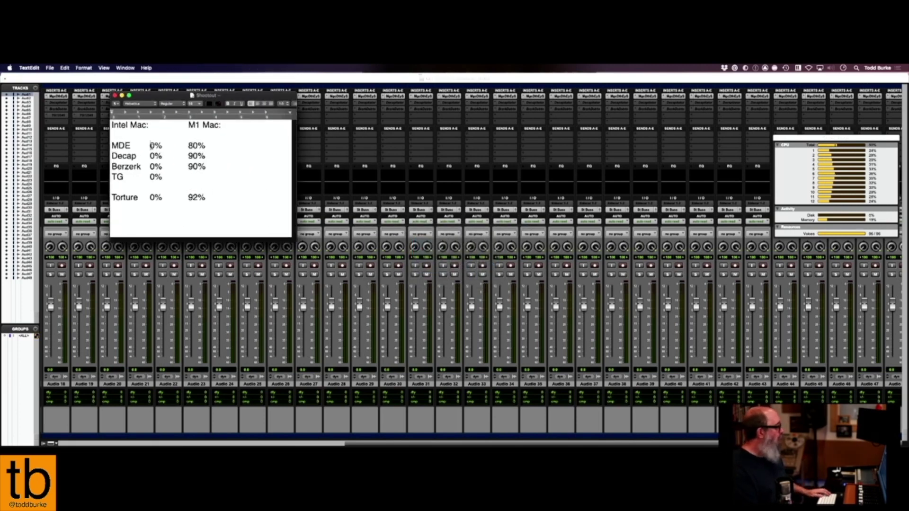
left_click(151, 145)
type("5")
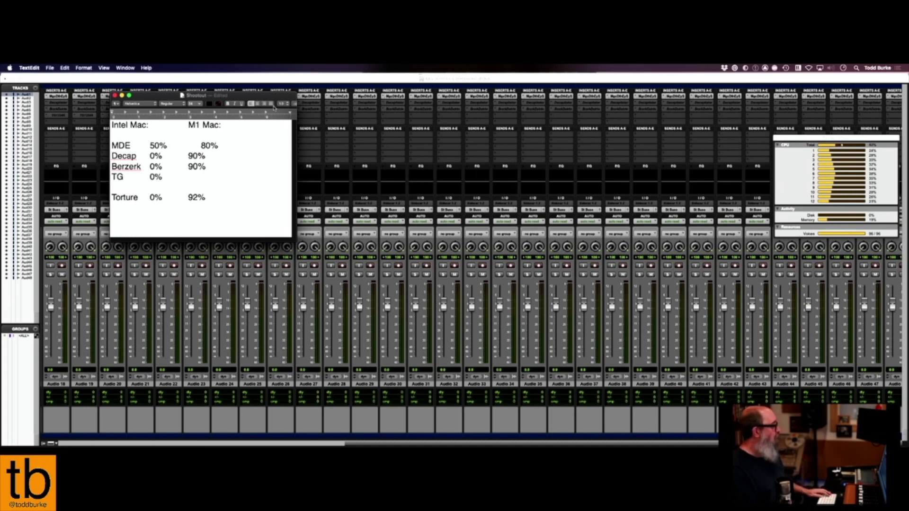
left_click_drag(244, 100, 679, 221)
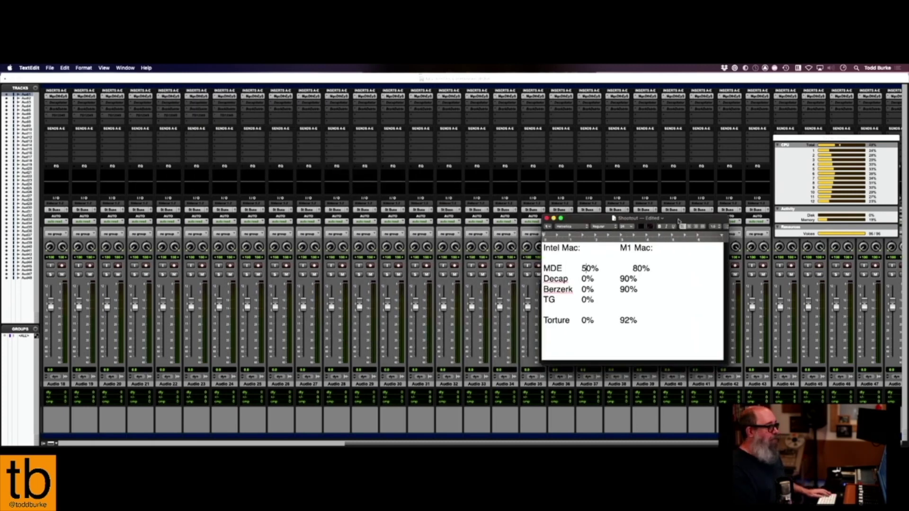
left_click(663, 79)
left_click(669, 96, "ctrl+alt+super")
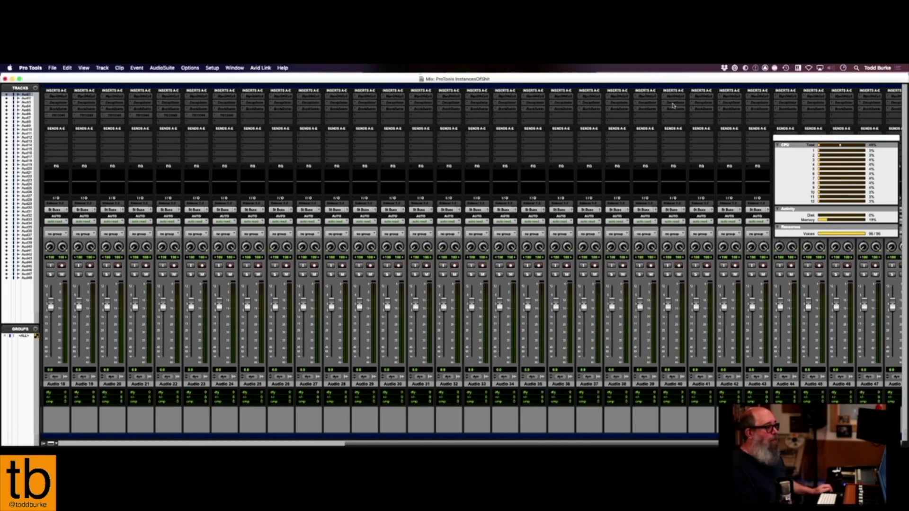
Activate Decapitator on every track and log 95% as the Intel Mac Decap figure.
left_click(672, 103, "ctrl+alt+super")
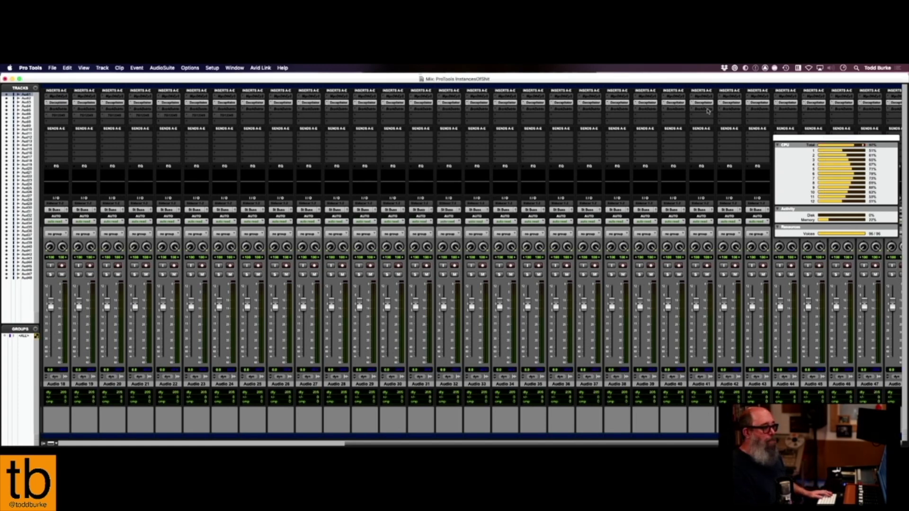
left_click(846, 147)
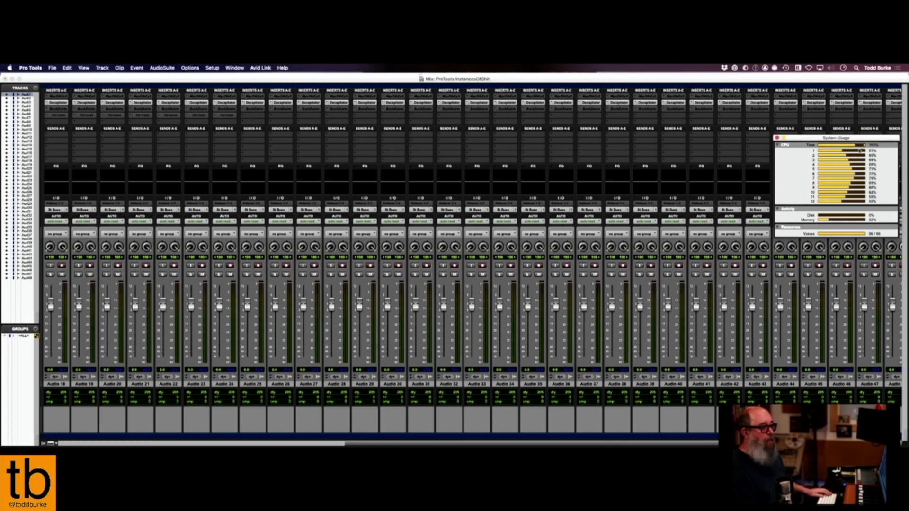
key("super+Tab")
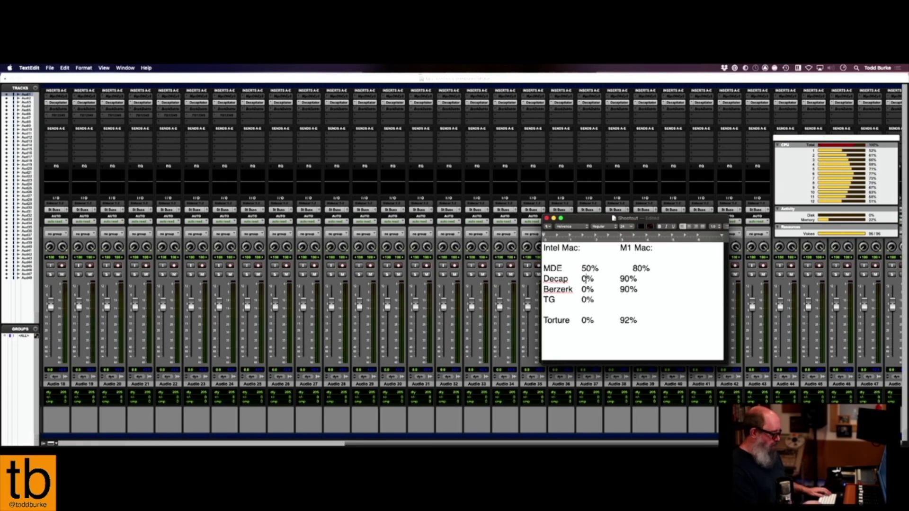
key("BackSpace")
type("95")
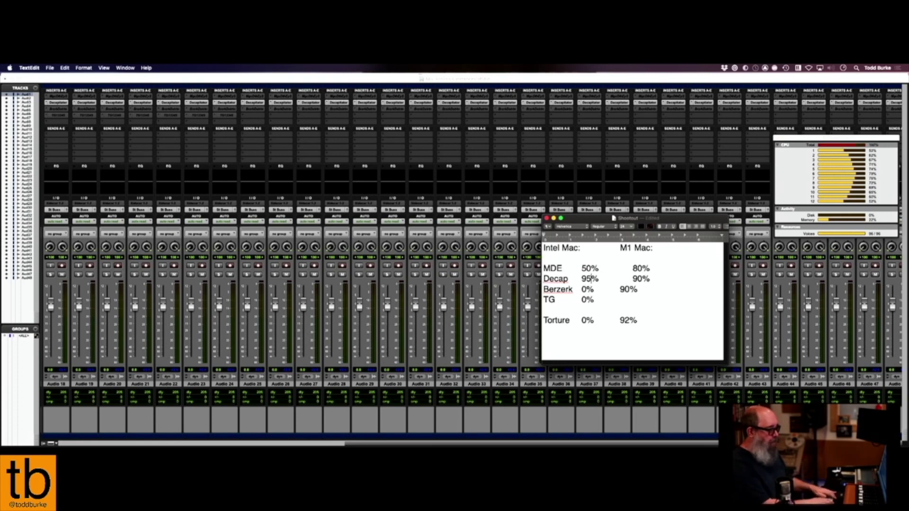
Swap Decapitator for the next plugin and log 82% as the Intel Mac Berzerk figure.
key("super+Tab")
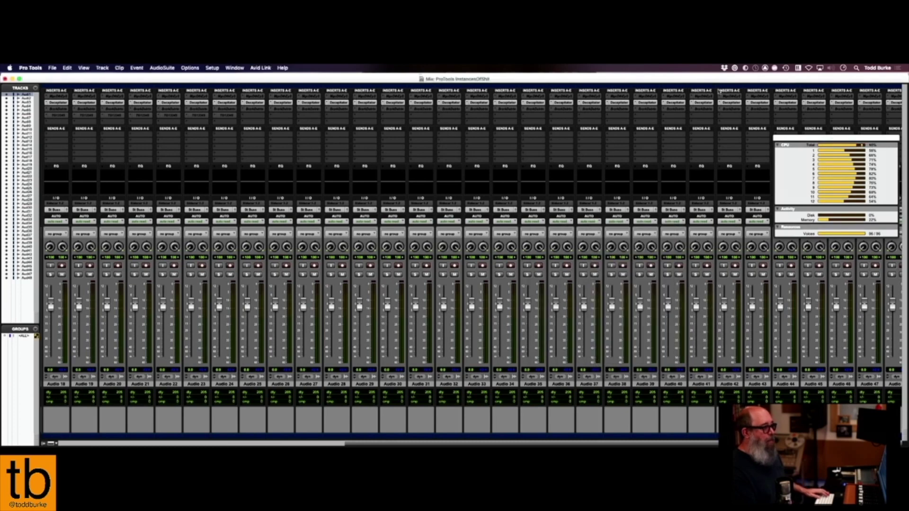
left_click(704, 109, "ctrl+alt+super")
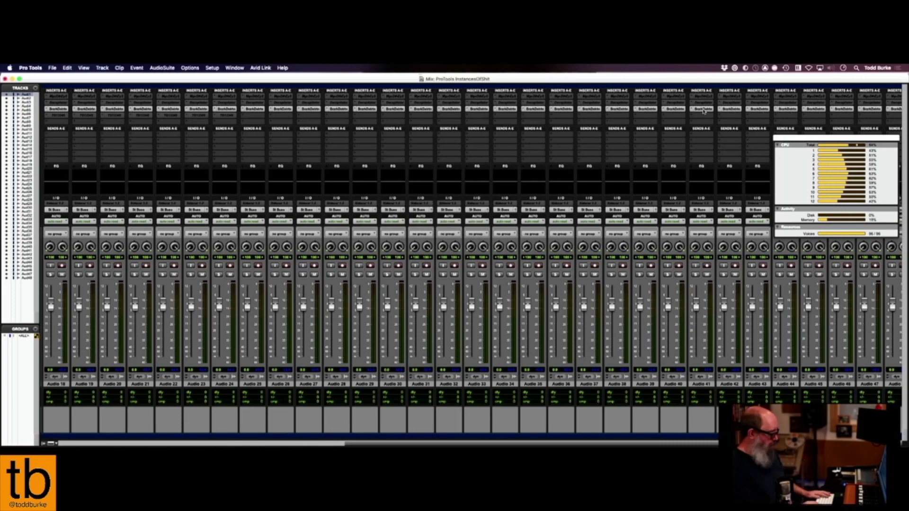
key("super+equal")
key("super+equal")
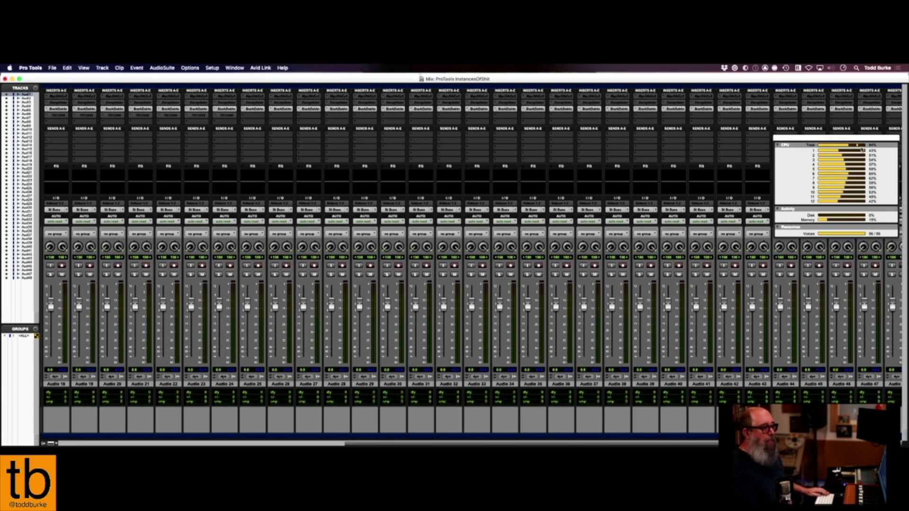
key("super+Tab")
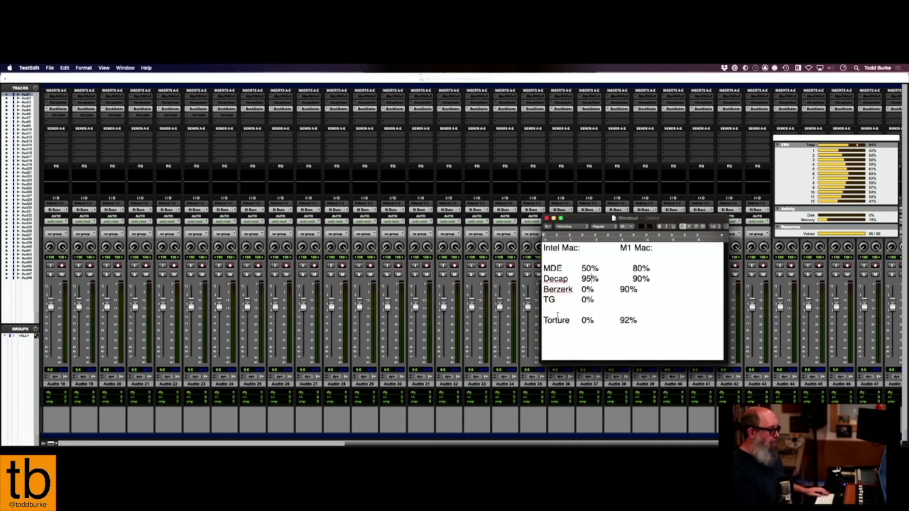
key("BackSpace")
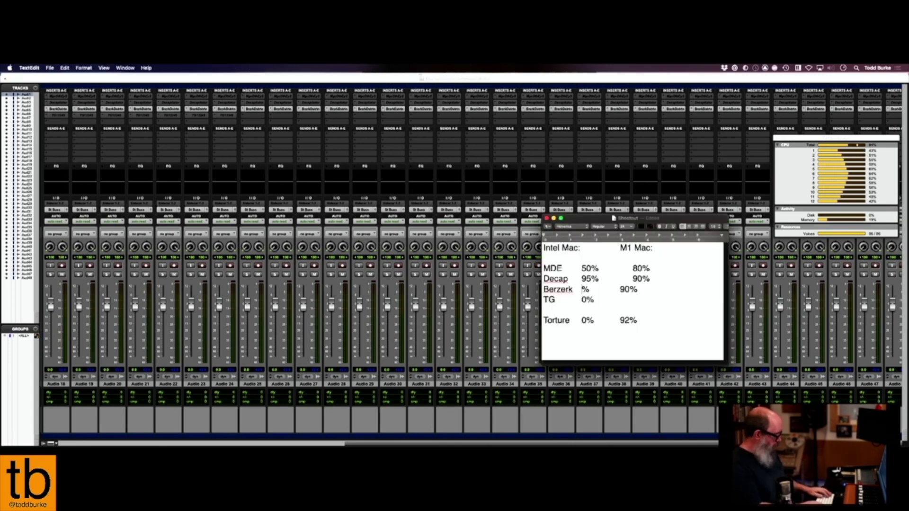
type("82")
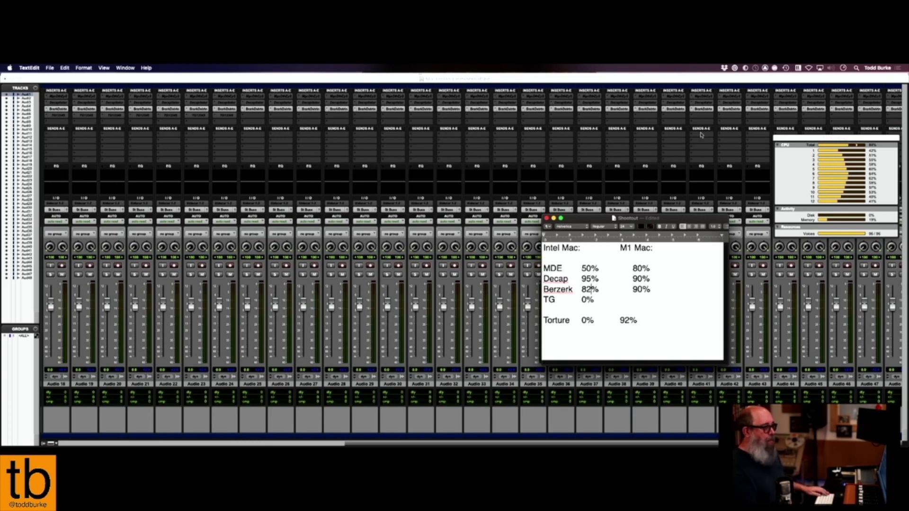
Replace the previous test plugin with TG12345 on all tracks, then bring up the Shootout table.
key("super+Tab")
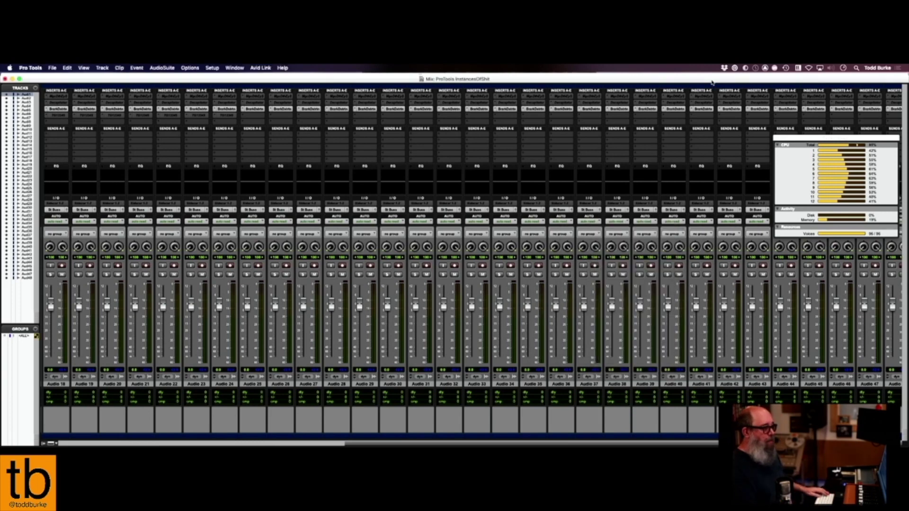
left_click(703, 109, "ctrl+alt+super")
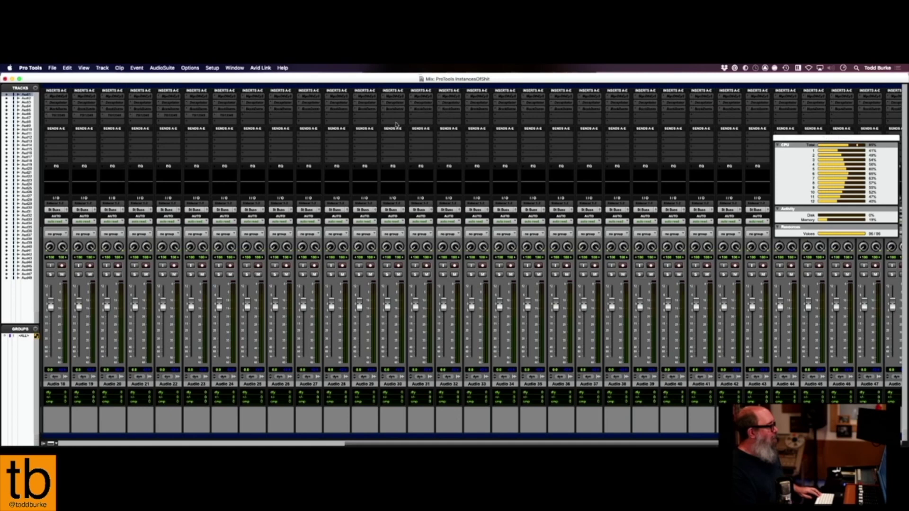
left_click(224, 115, "ctrl+alt+super")
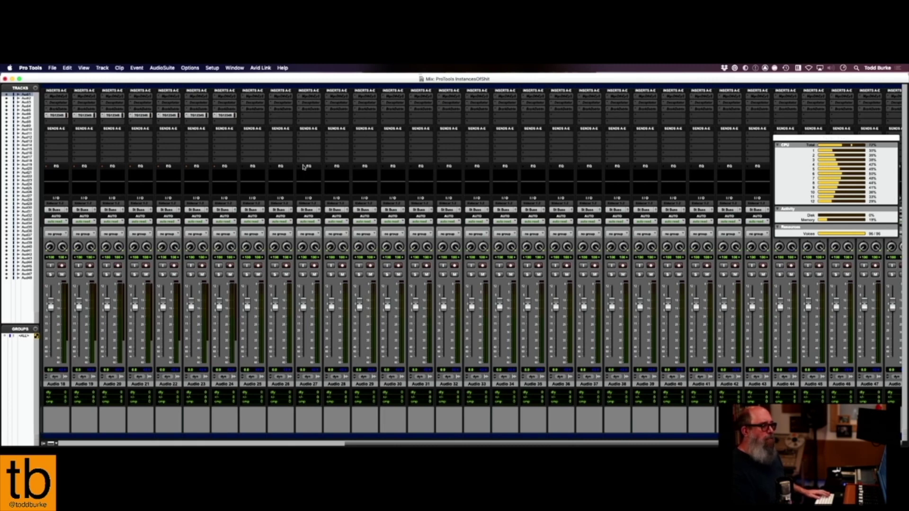
key("super+Tab")
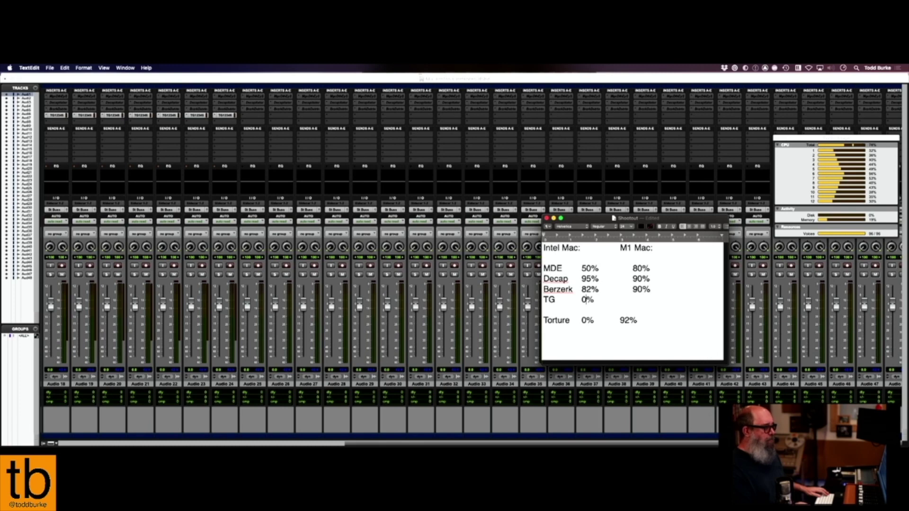
In the TG row, enter 74% for the Intel Mac and 90 for the M1 Mac.
key("BackSpace")
type("7")
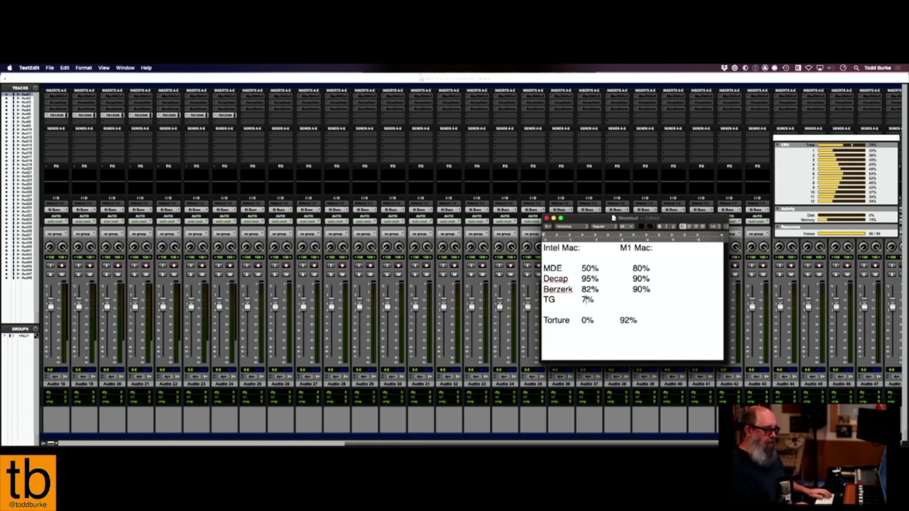
type("4")
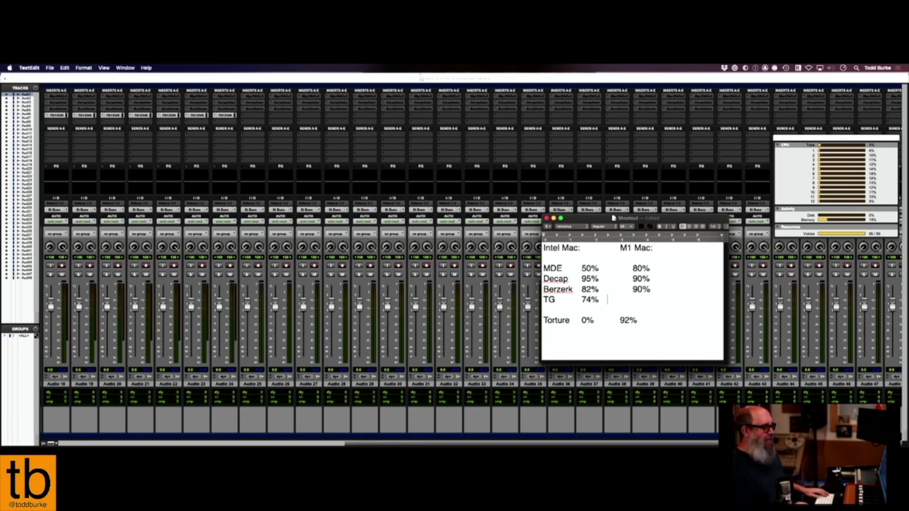
key("Right")
key("Tab")
type("90")
left_click(640, 88)
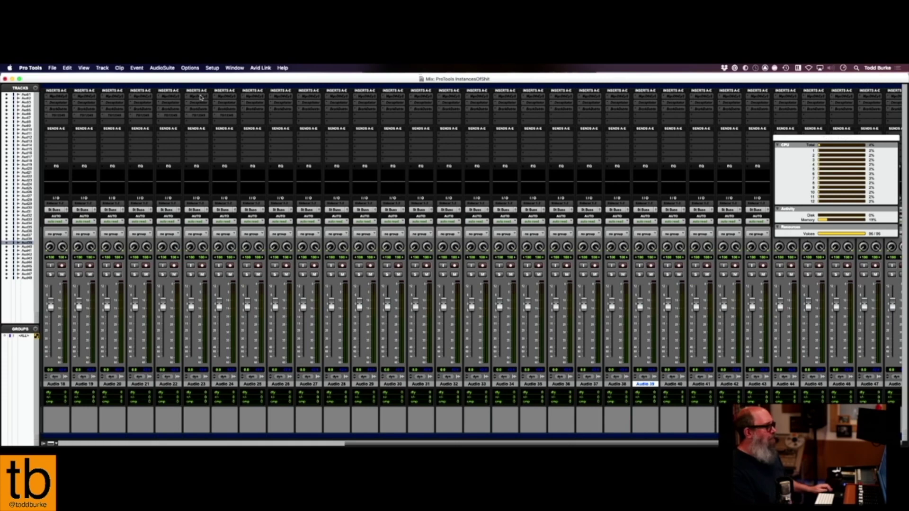
Activate the next test plugin on every track and check CPU meters reach roughly 40–65%.
left_click(393, 98, "ctrl+alt+super")
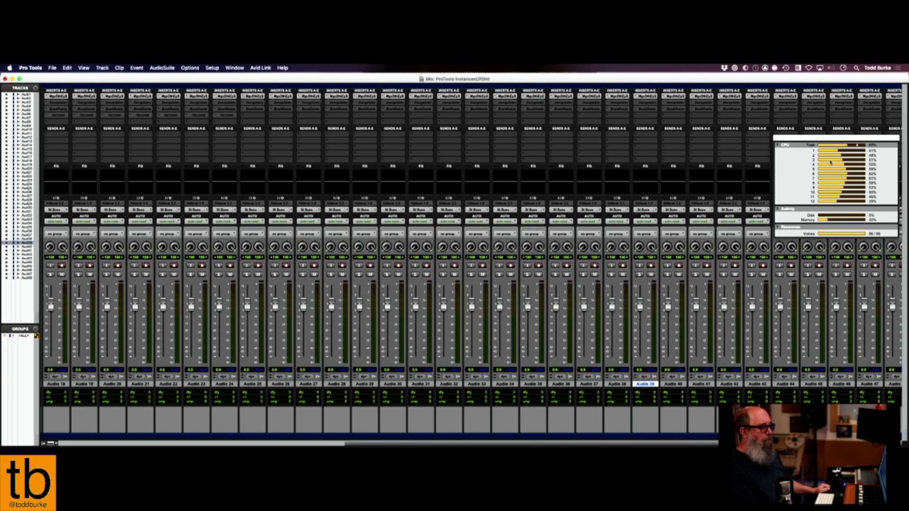
left_click(850, 157)
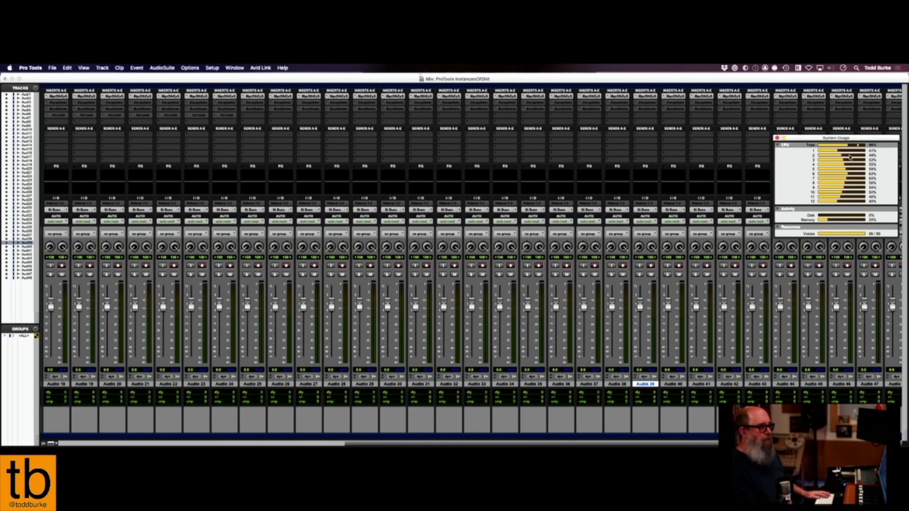
key("super+equal")
key("super+equal")
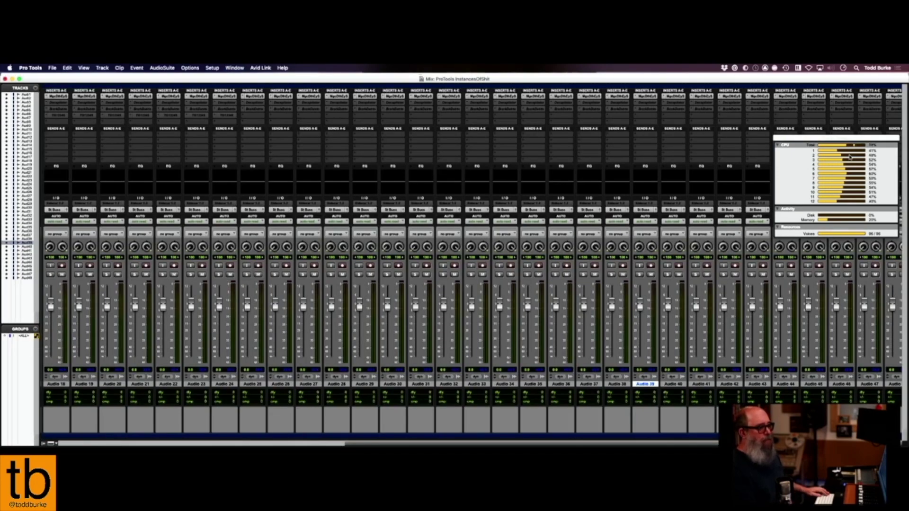
Change the Intel Mac MDE value from 50% to 80% in the Shootout table.
key("super+Tab")
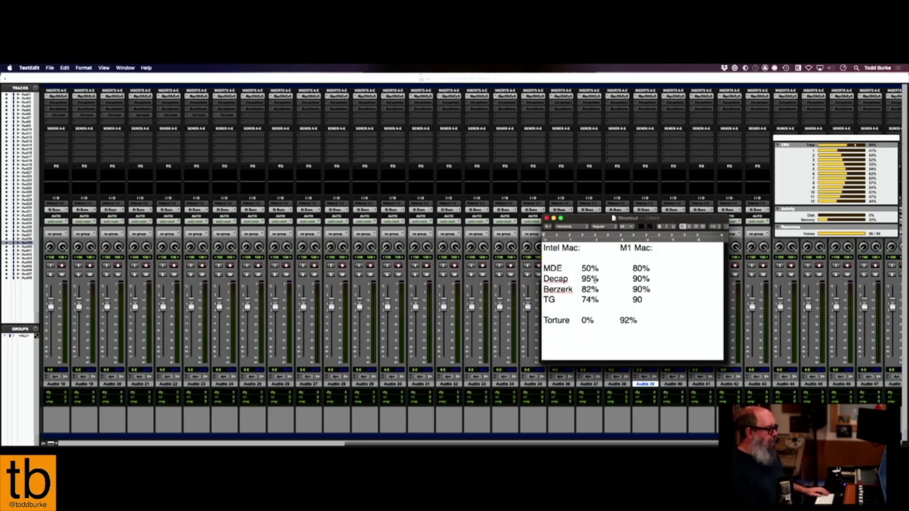
left_click(585, 268)
key("BackSpace")
type("8")
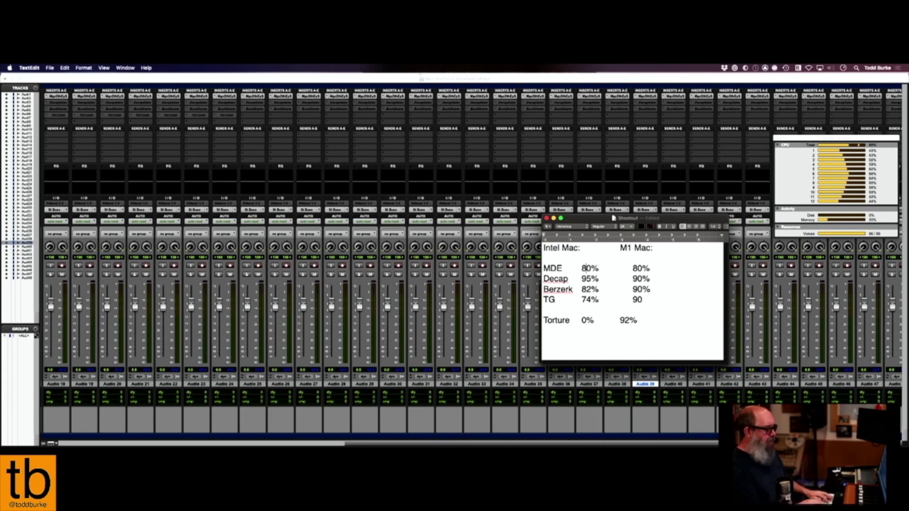
left_click(611, 297)
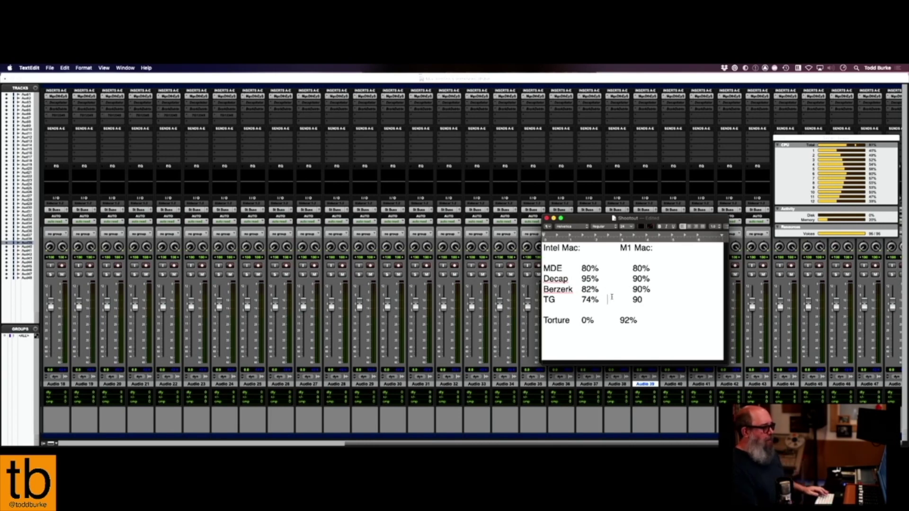
left_click(614, 83)
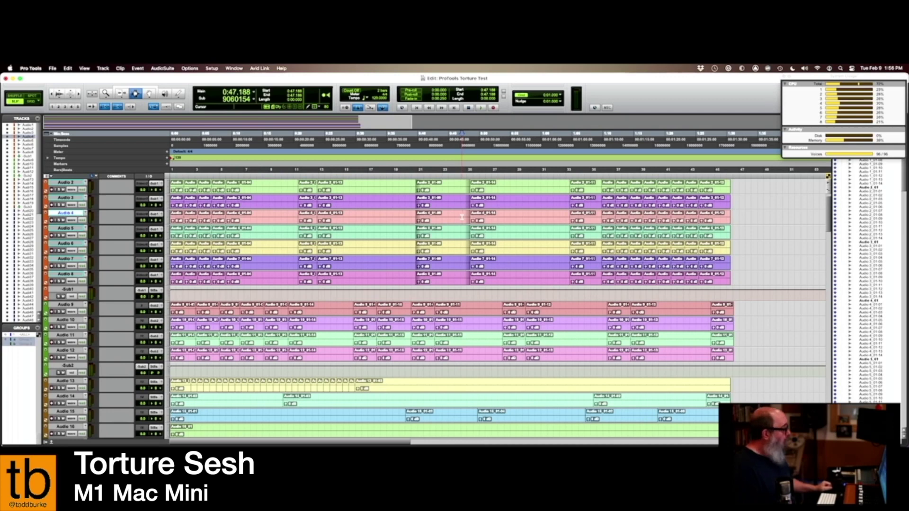
Play the Torture Test session from 0:00 while the per-core CPU meters run.
key("Return")
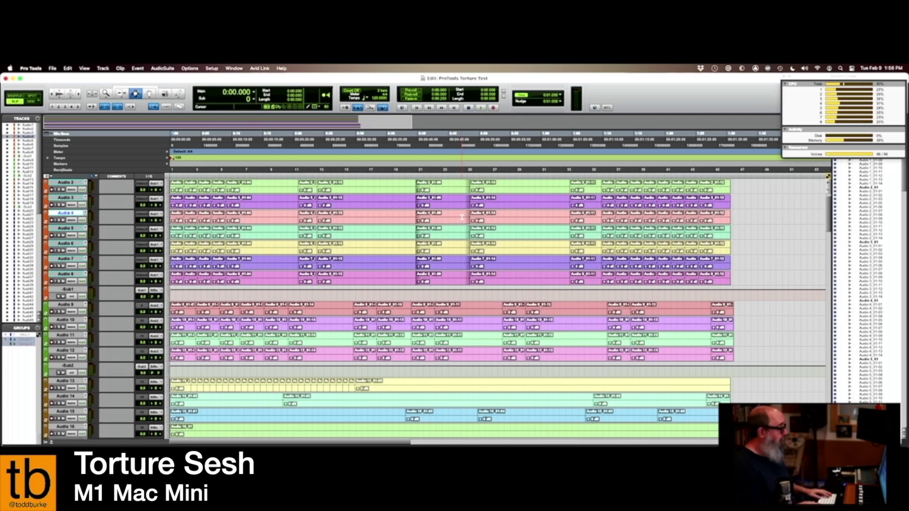
key("space")
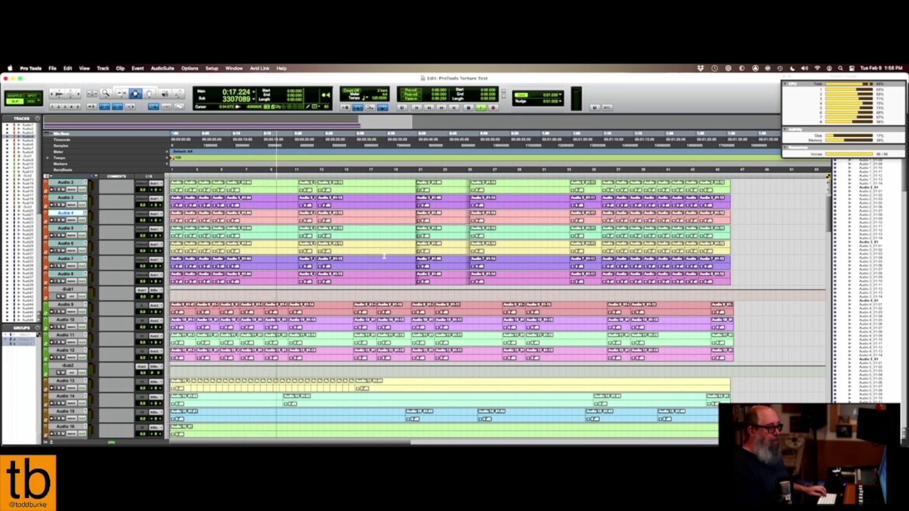
Enter the M1 Mac's Torture session CPU usage in the Shootout table, then go back to Pro Tools.
key("super+Tab")
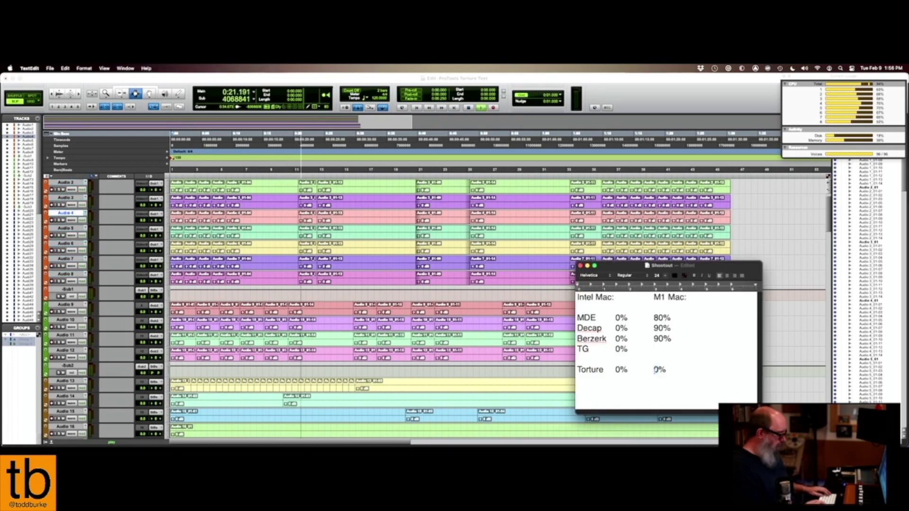
type("9")
type("0")
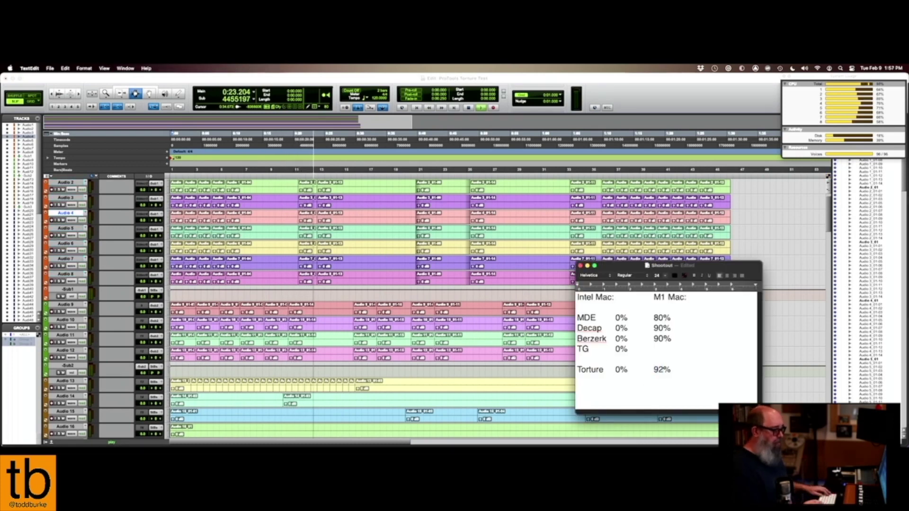
left_click(666, 98)
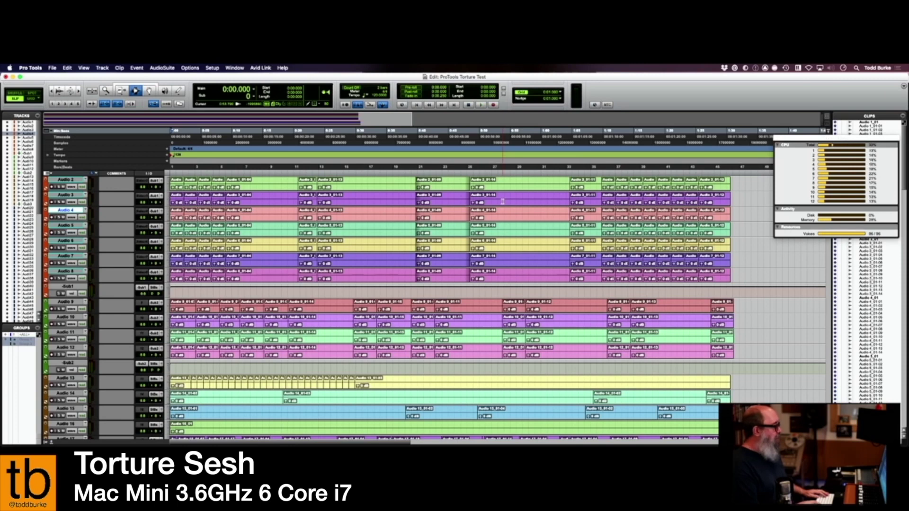
Start Torture Test playback on the Intel Mac Mini and watch the System Usage meters.
key("space")
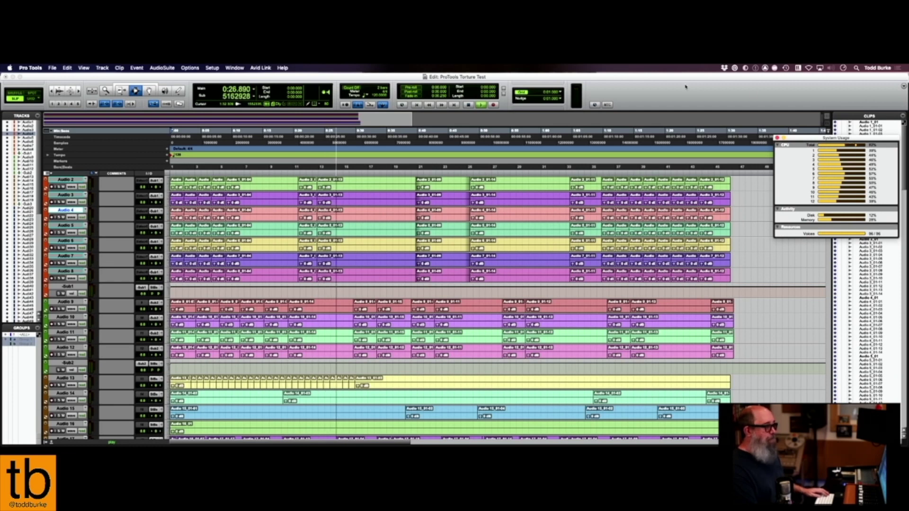
Stop playback and replace the Intel Torture 0% with 78 in the Shootout table.
key("super+Tab")
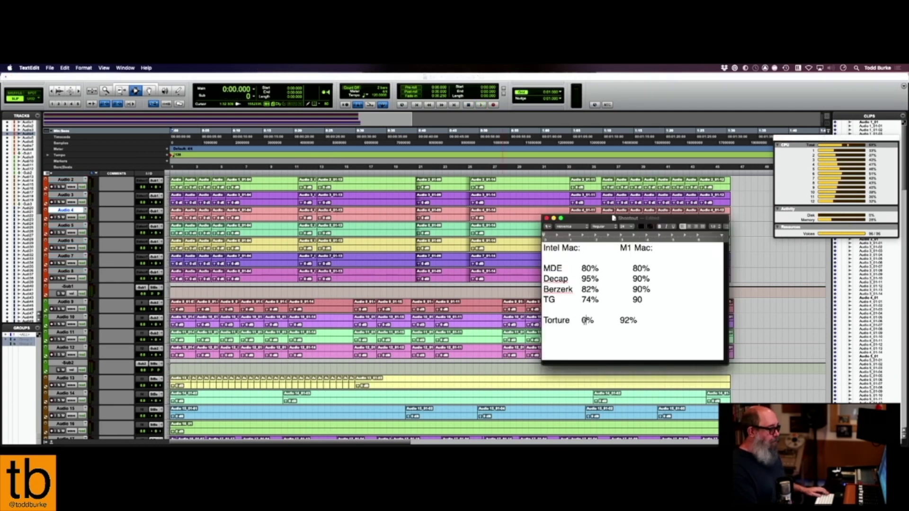
key("BackSpace")
type("78")
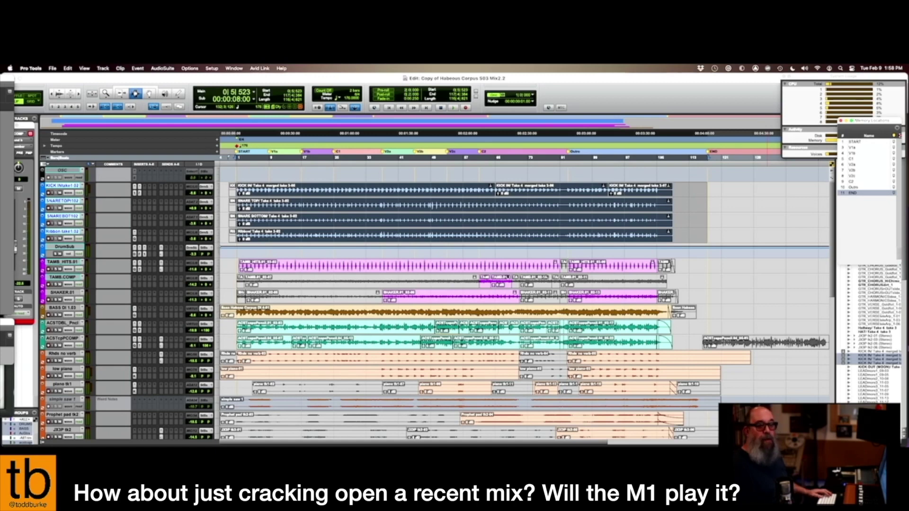
Play the Habeous Corpus mix, mute LEADCOMP in the Mix window, and return to the Edit window.
key("space")
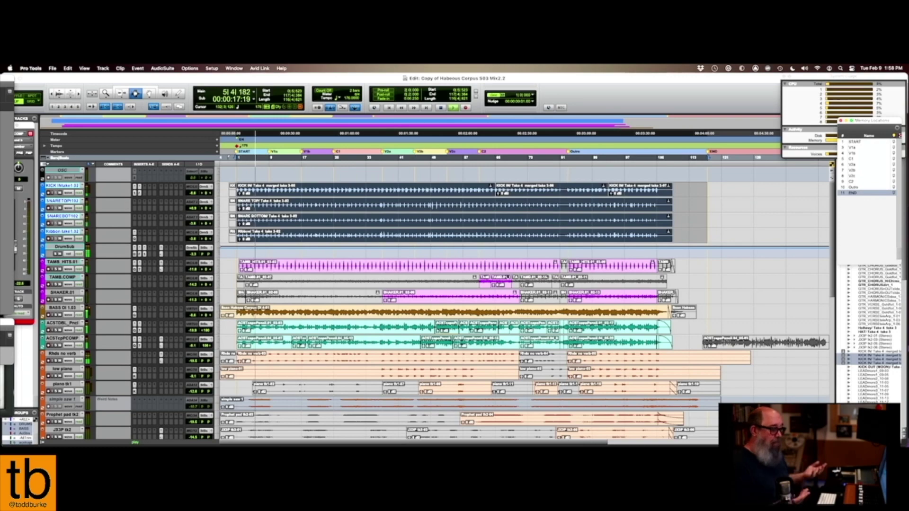
key("super+equal")
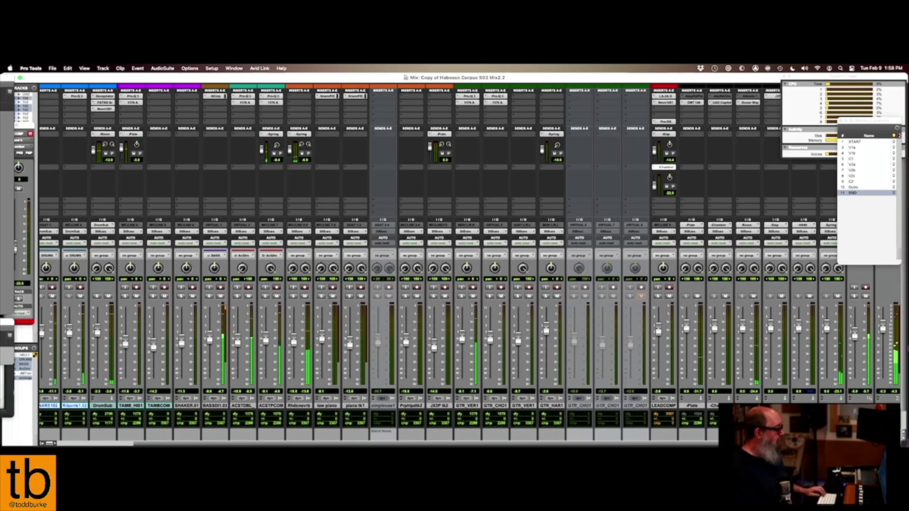
scroll(561, 308, "left", 1)
scroll(561, 308, "right", 6)
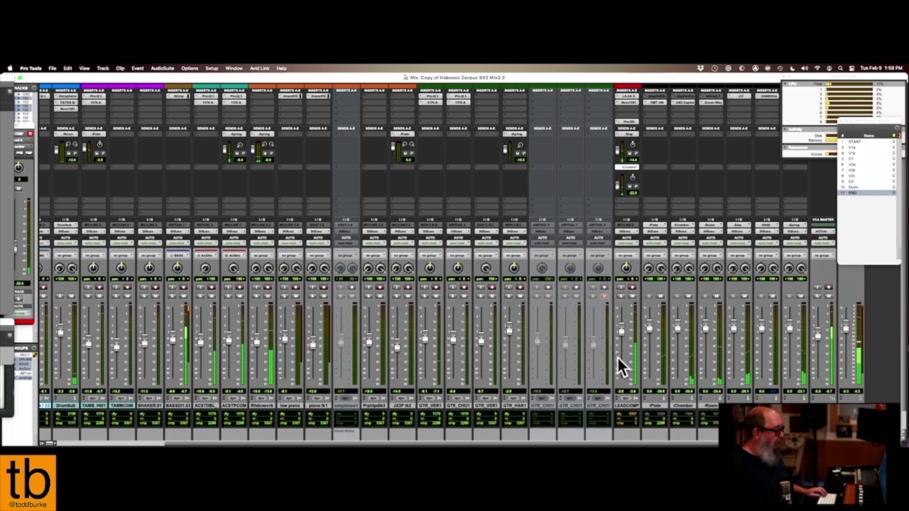
left_click(633, 296)
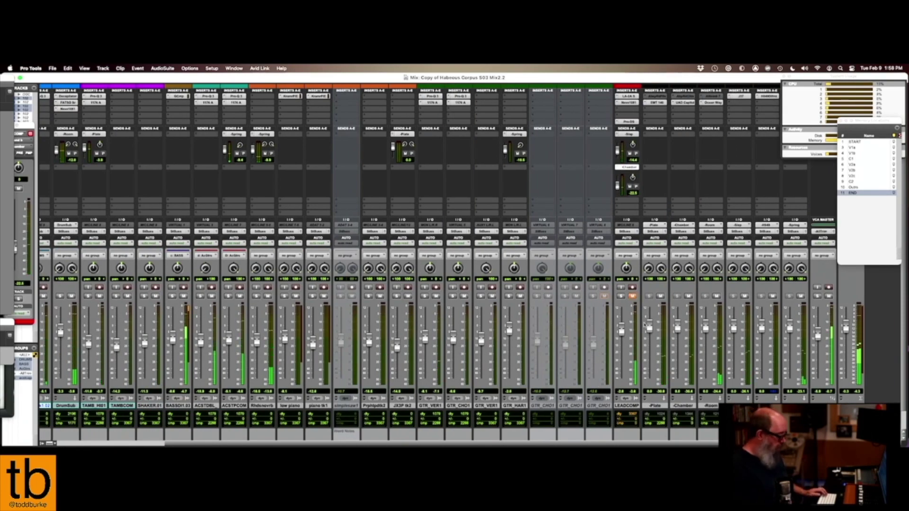
key("super+equal")
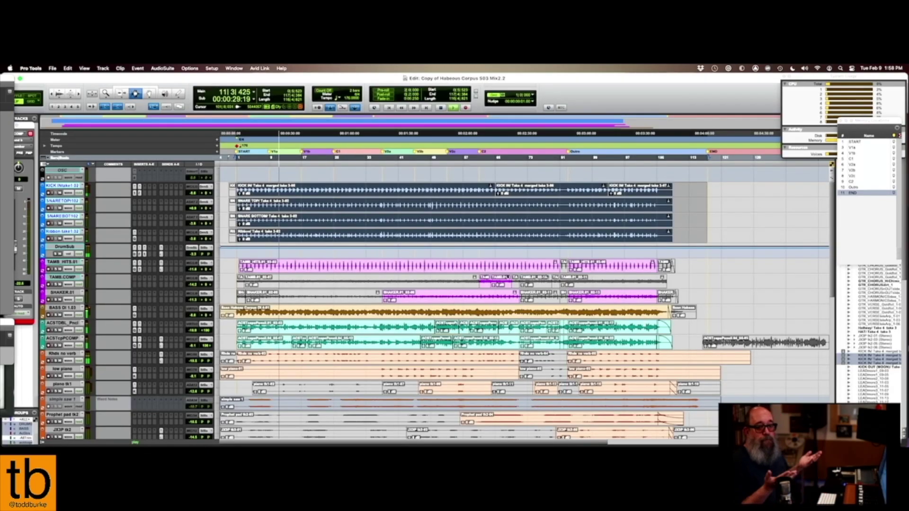